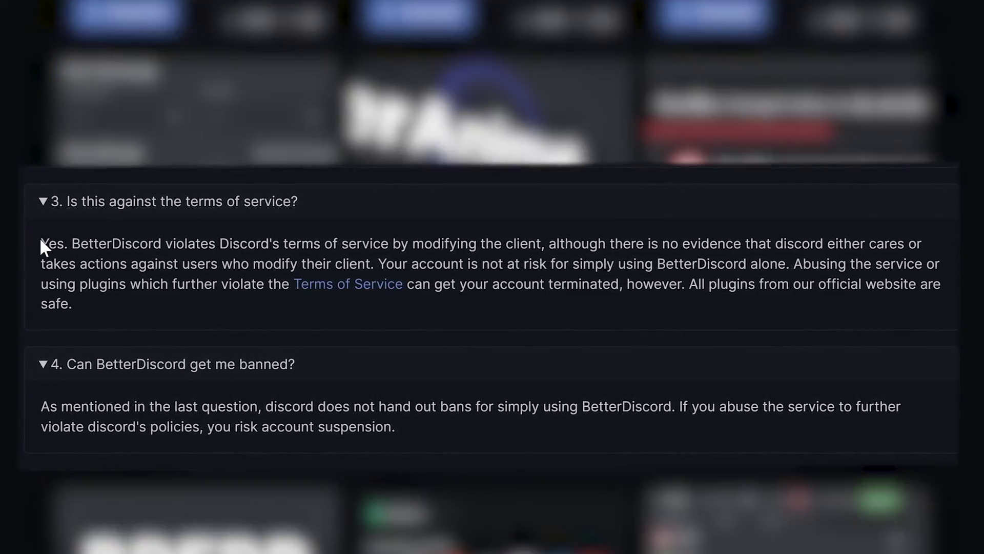
- Read the FAQ answer about Discord's terms of service, then return to the top of the homepage
{"action": "left_click_drag", "start_coordinate": [39, 241], "coordinate": [289, 302]}
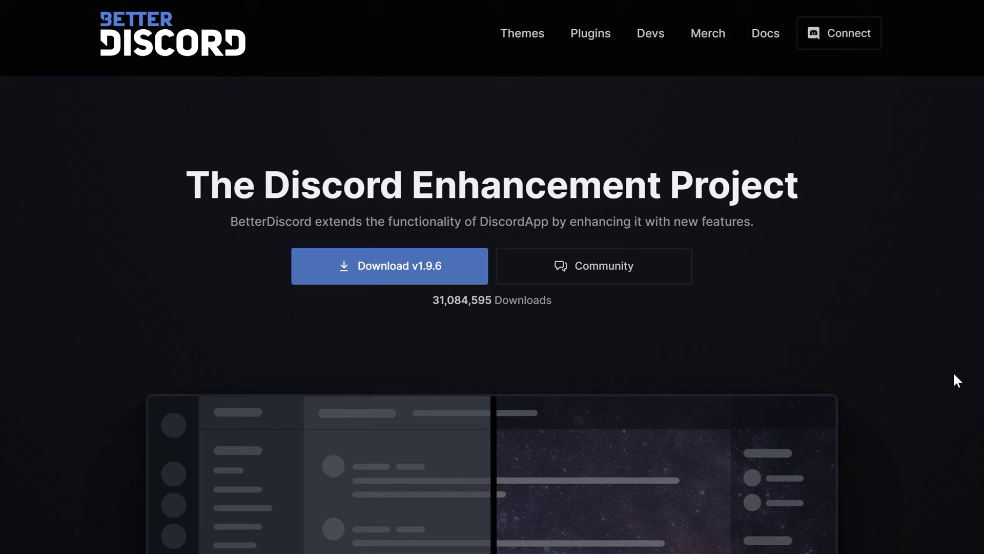
{"action": "scroll", "coordinate": [953, 371], "scroll_direction": "down", "scroll_amount": 10}
{"action": "scroll", "coordinate": [958, 384], "scroll_direction": "down", "scroll_amount": 20}
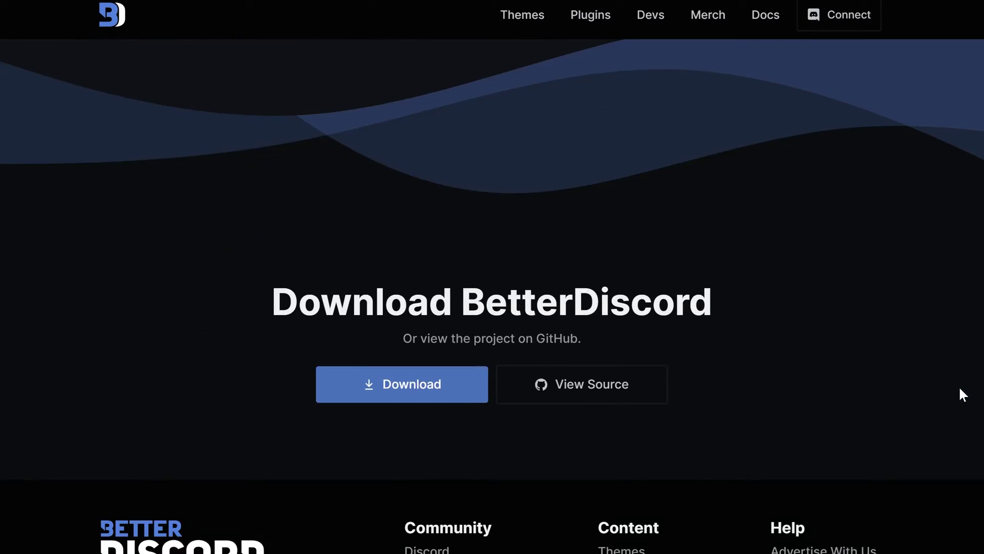
{"action": "scroll", "coordinate": [958, 386], "scroll_direction": "up", "scroll_amount": 10}
{"action": "scroll", "coordinate": [960, 395], "scroll_direction": "up", "scroll_amount": 15}
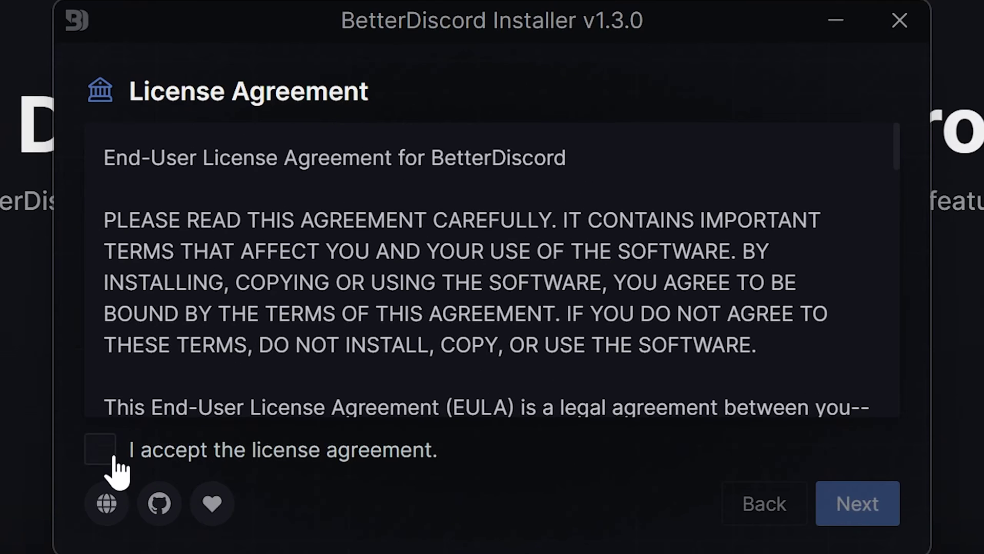
- Accept the license and install BetterDiscord into the standard Discord client
{"action": "left_click", "coordinate": [99, 449]}
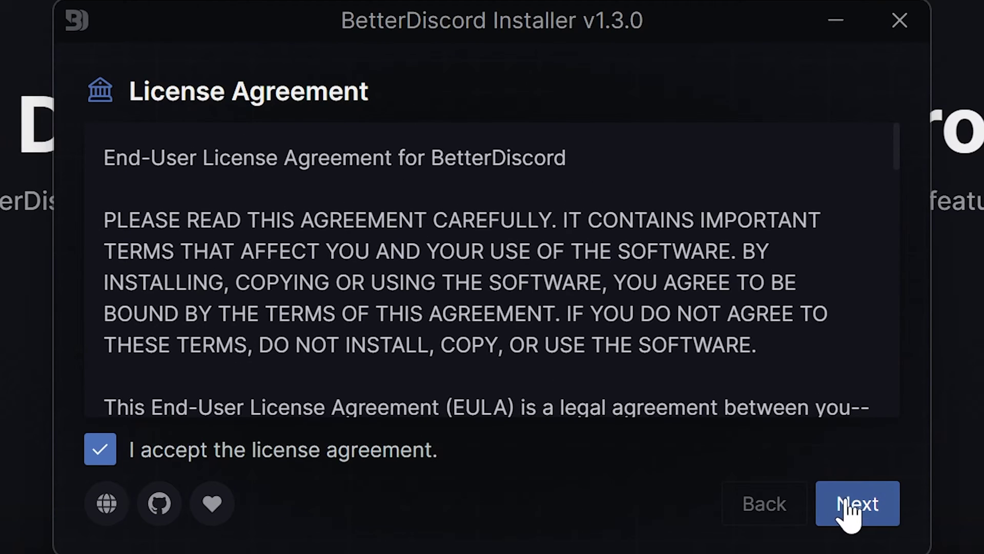
{"action": "left_click", "coordinate": [850, 516]}
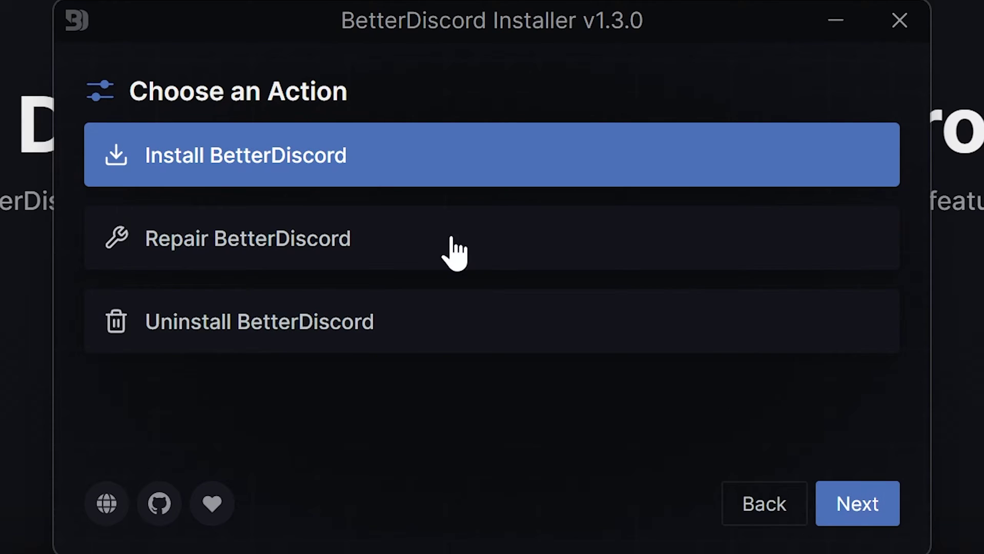
{"action": "left_click", "coordinate": [845, 505]}
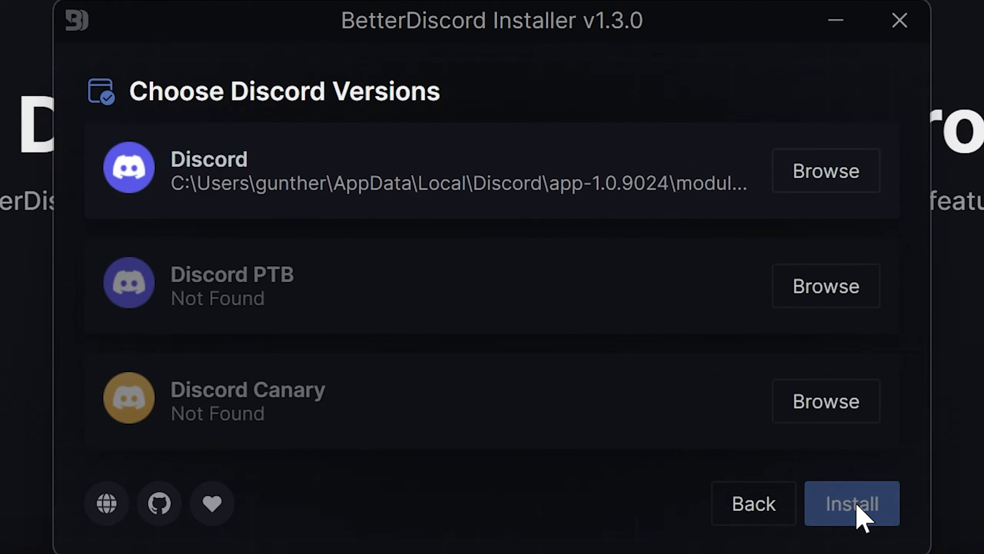
{"action": "left_click", "coordinate": [363, 175]}
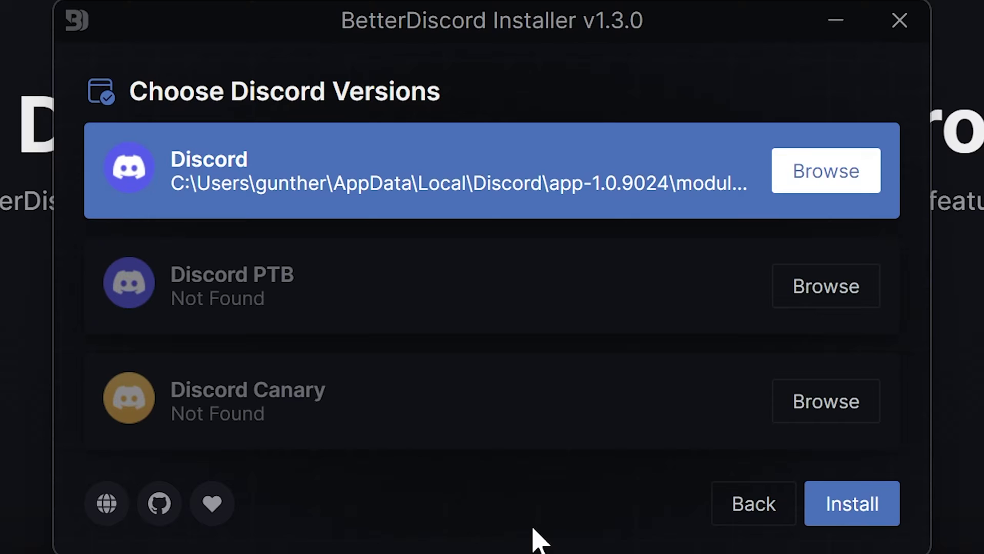
{"action": "left_click", "coordinate": [837, 519]}
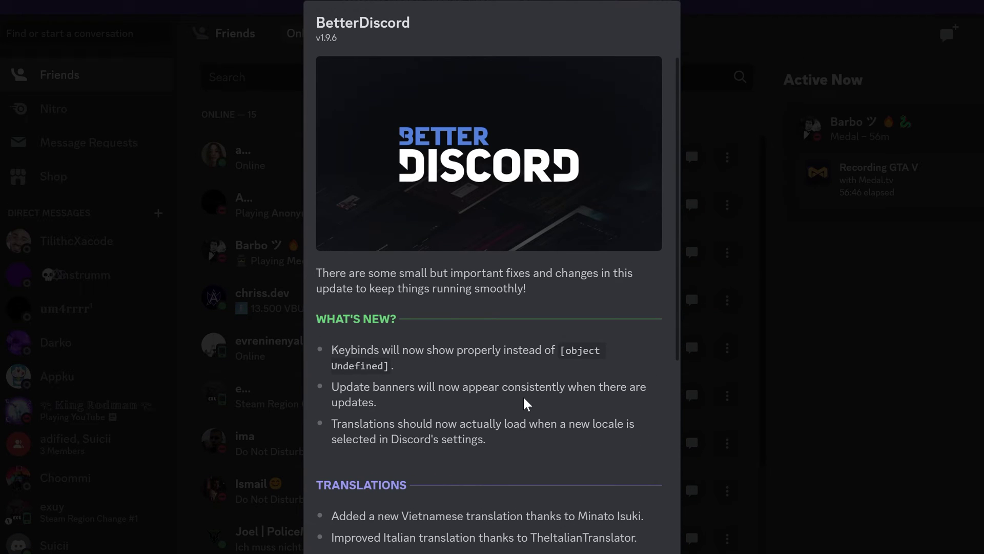
- Go to the BetterDiscord Plugins page in User Settings and open the empty plugins folder
{"action": "scroll", "coordinate": [531, 401], "scroll_direction": "down", "scroll_amount": 6}
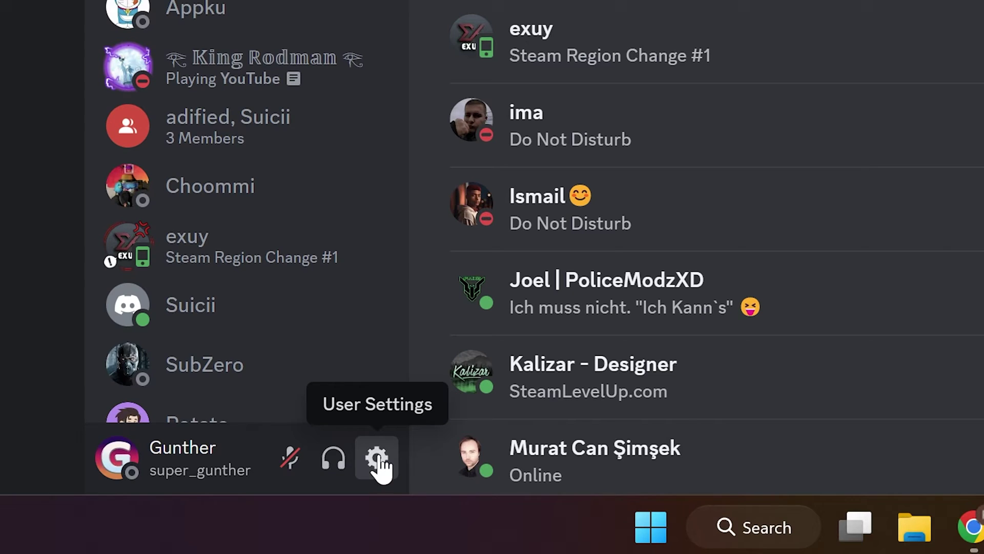
{"action": "left_click", "coordinate": [377, 458]}
{"action": "scroll", "coordinate": [300, 472], "scroll_direction": "down", "scroll_amount": 10}
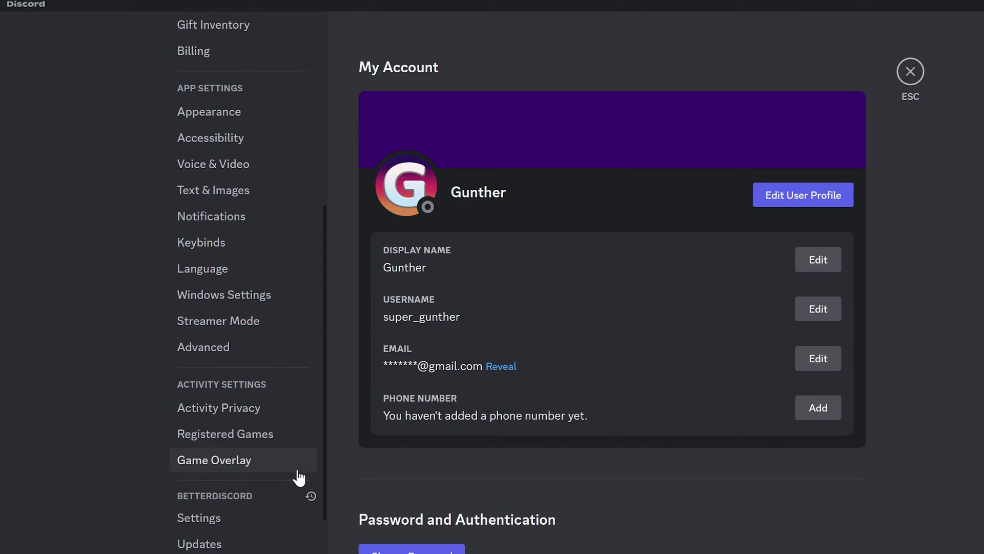
{"action": "scroll", "coordinate": [298, 481], "scroll_direction": "down", "scroll_amount": 2}
{"action": "left_click", "coordinate": [232, 292]}
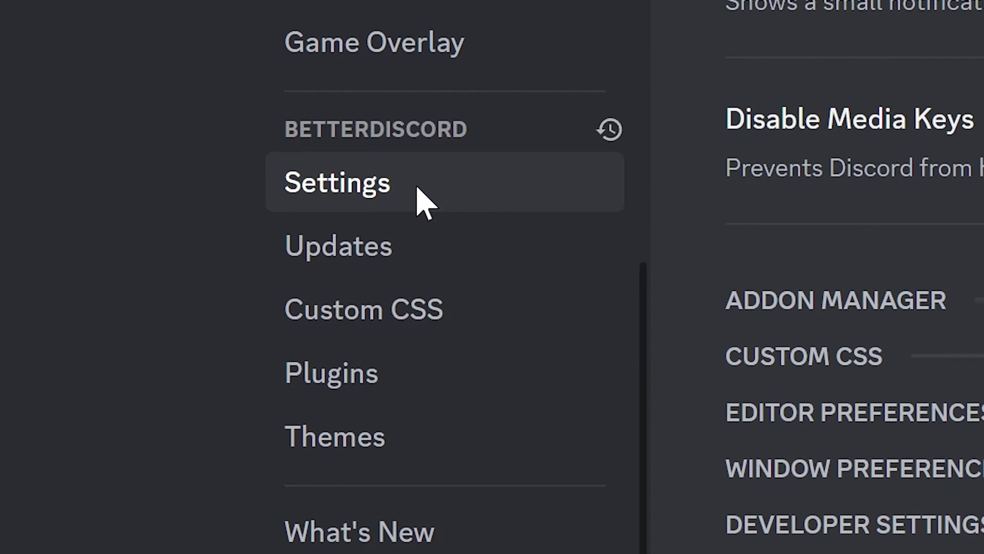
{"action": "left_click", "coordinate": [448, 239]}
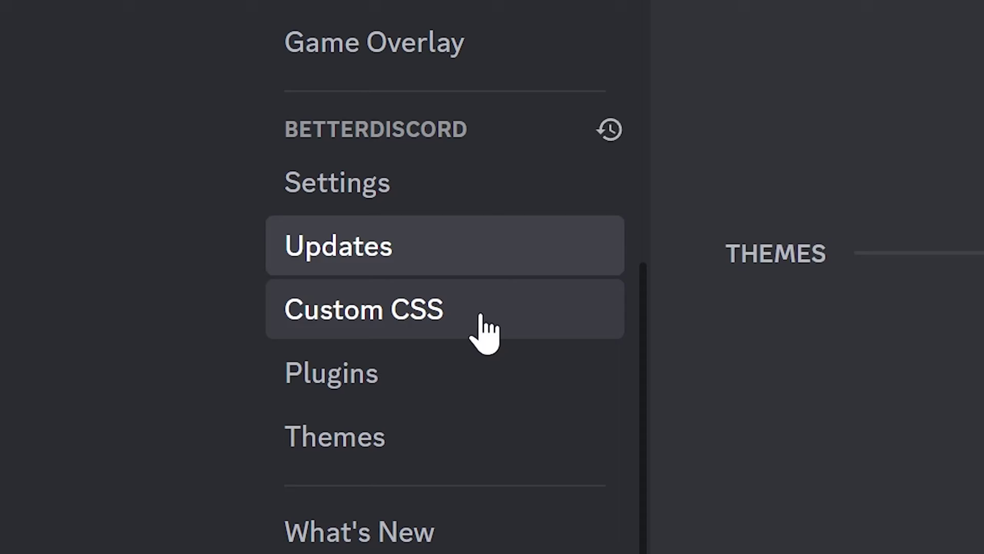
{"action": "left_click", "coordinate": [470, 360]}
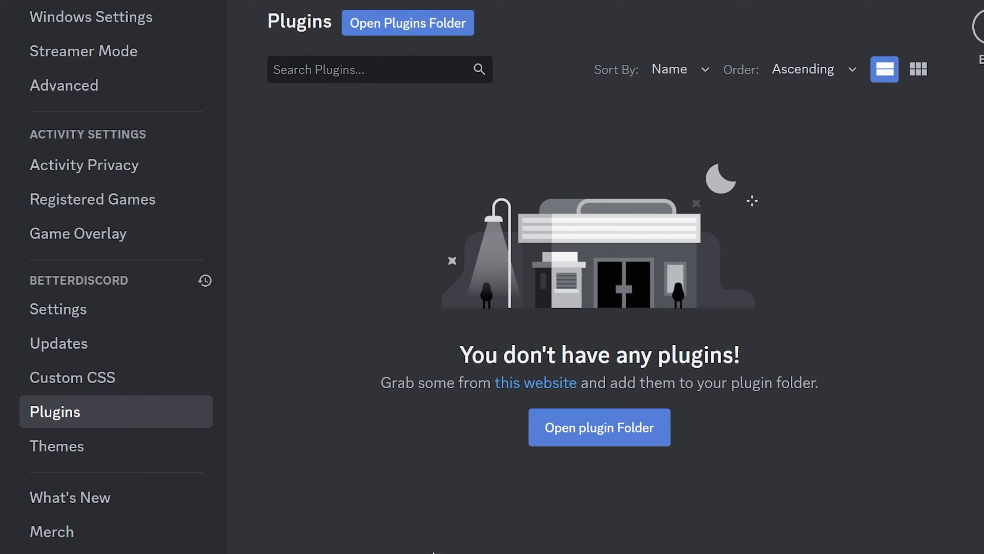
{"action": "left_click", "coordinate": [598, 434]}
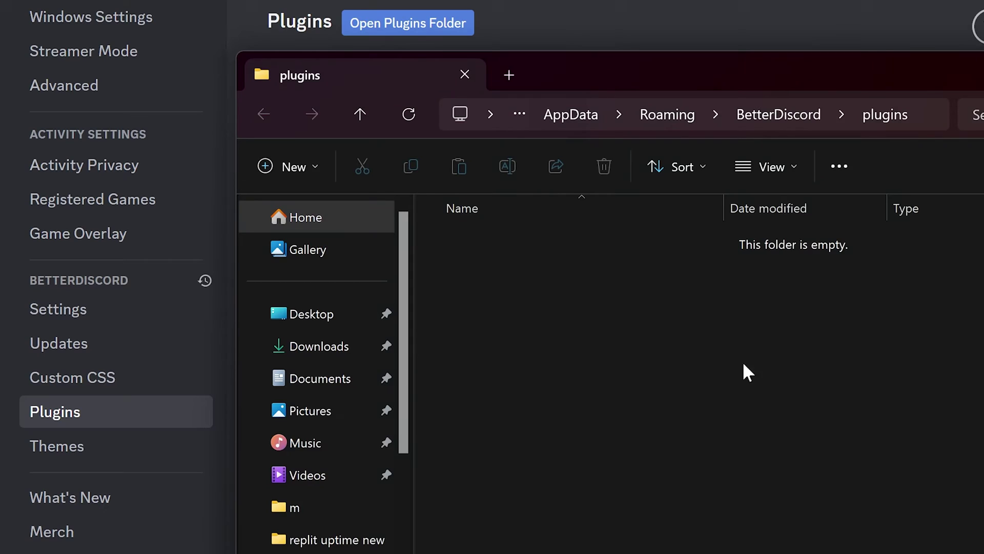
{"action": "left_click", "coordinate": [928, 113]}
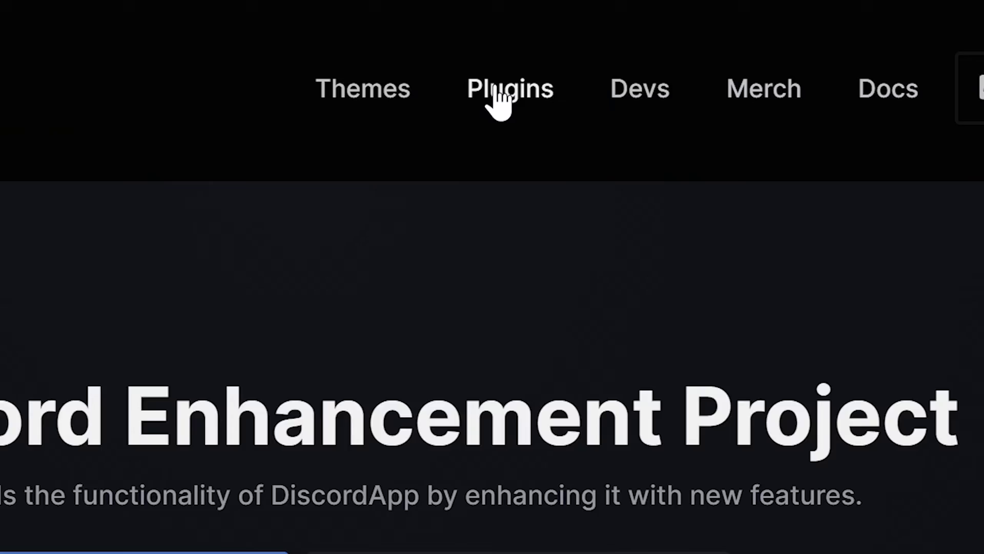
- Download CallTimeCounter from the plugin site and drop CallTimeCounter.plugin.js into the plugins folder
{"action": "left_click", "coordinate": [592, 36]}
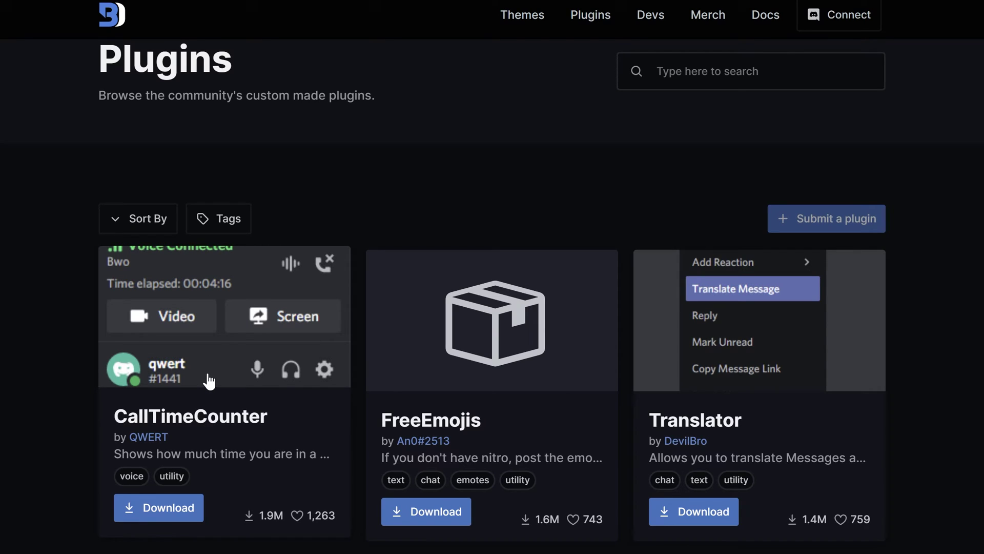
{"action": "left_click", "coordinate": [164, 510]}
{"action": "left_click_drag", "start_coordinate": [815, 38], "coordinate": [825, 107]}
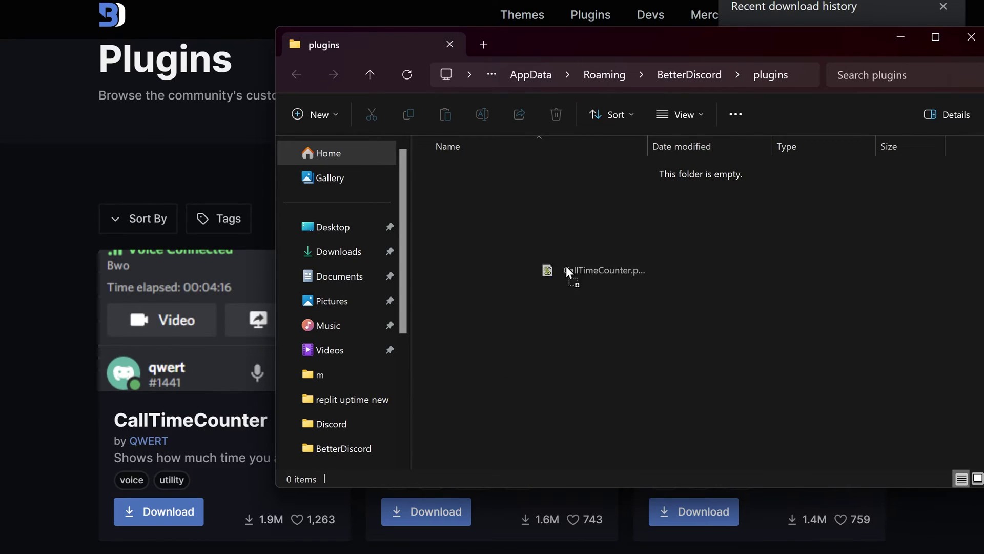
{"action": "left_click_drag", "start_coordinate": [566, 266], "coordinate": [554, 268]}
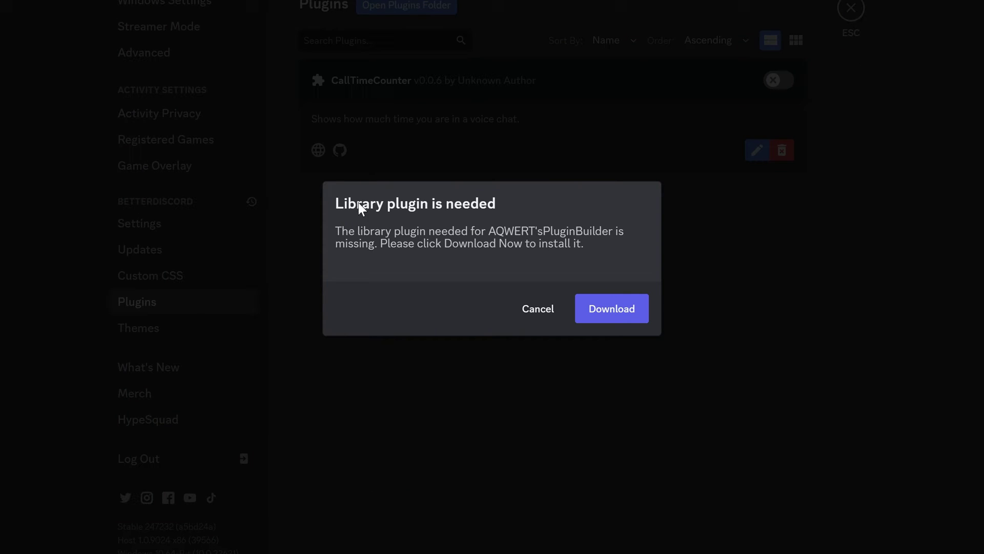
- Download the missing ZeresPluginLibrary and dismiss both plugin changelog popups
{"action": "left_click", "coordinate": [622, 317]}
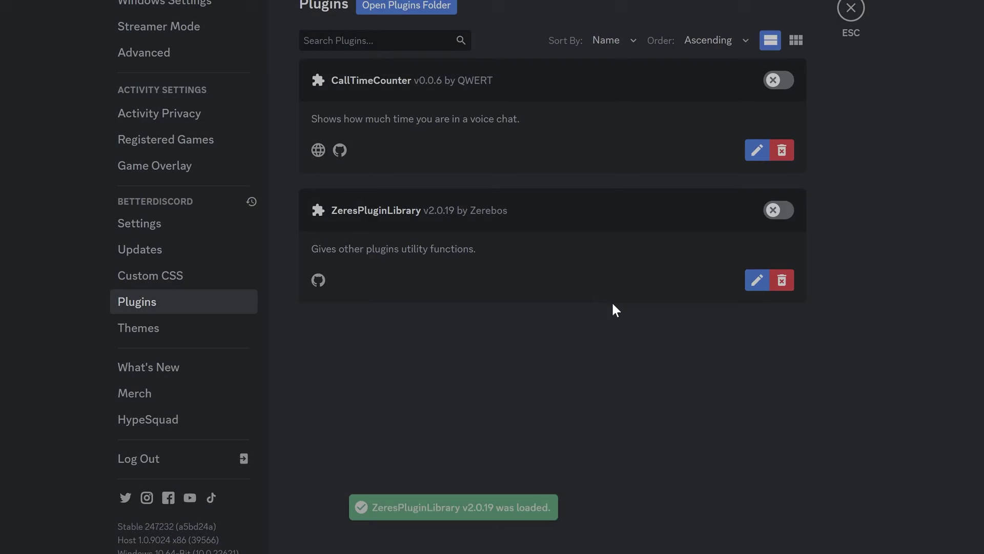
{"action": "left_click", "coordinate": [484, 387]}
{"action": "left_click", "coordinate": [484, 388]}
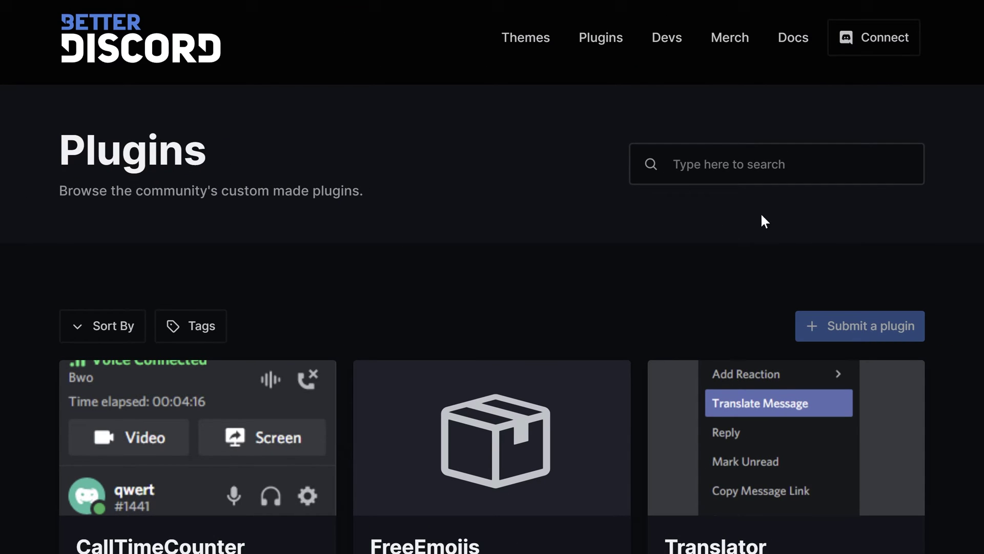
- Search the plugin site for 'image' and scroll down to the ImageUtilities plugin
{"action": "left_click", "coordinate": [724, 167]}
{"action": "type", "text": "image"}
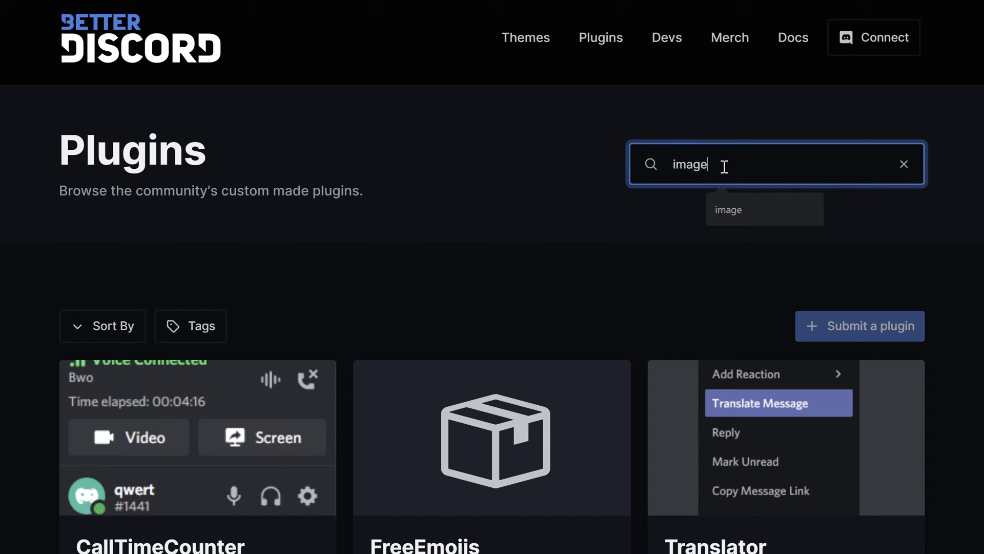
{"action": "key", "text": "Return"}
{"action": "scroll", "coordinate": [721, 215], "scroll_direction": "down", "scroll_amount": 3}
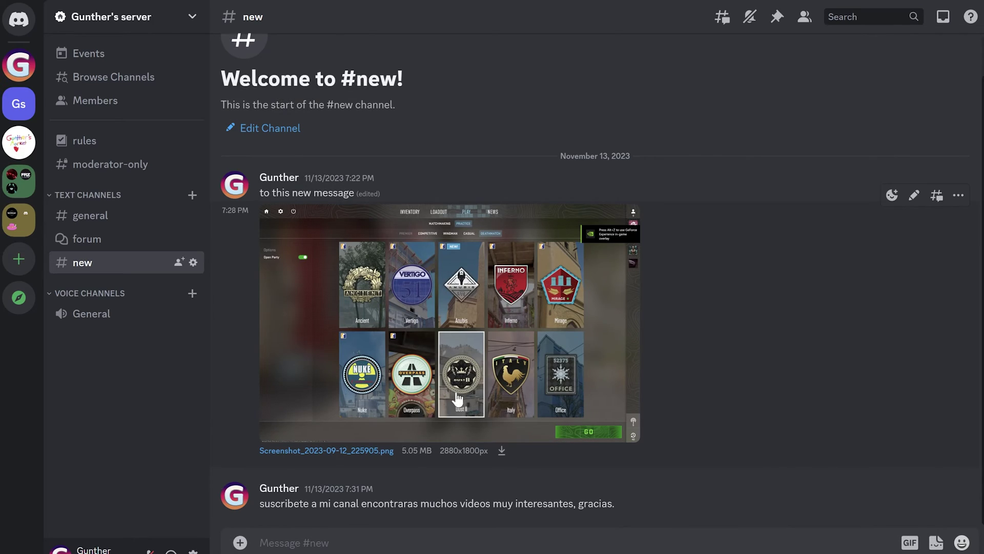
- Enlarge the map screenshot, increase the magnifier lens size and magnify its map tiles
{"action": "left_click", "coordinate": [458, 399]}
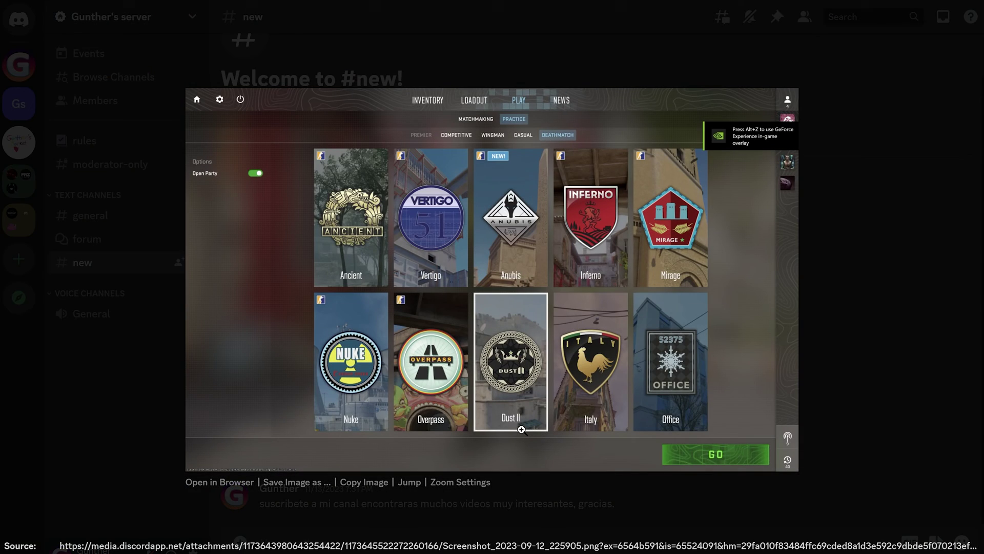
{"action": "left_click", "coordinate": [454, 482]}
{"action": "left_click_drag", "start_coordinate": [476, 468], "coordinate": [507, 467]}
{"action": "left_click_drag", "start_coordinate": [511, 241], "coordinate": [484, 241]}
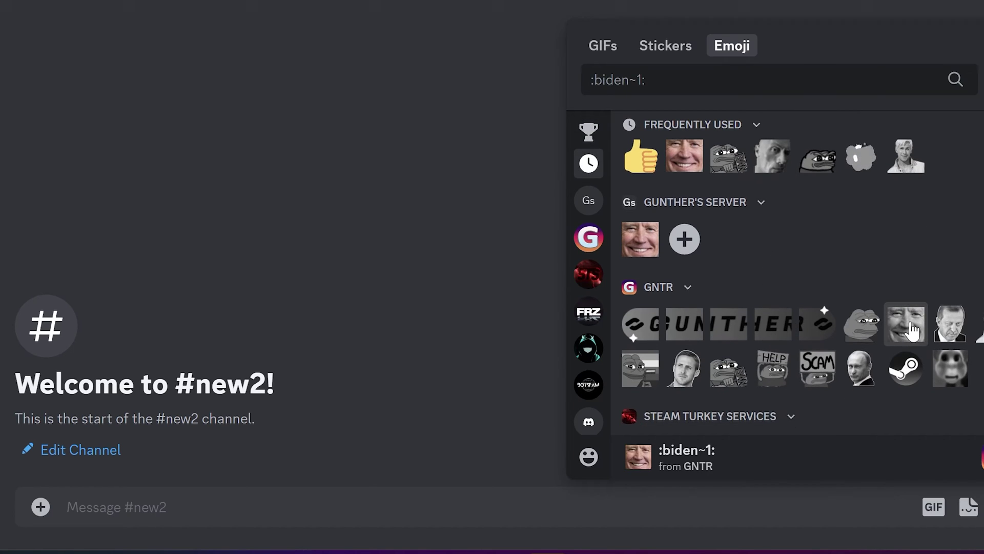
- Send the face emoji, then highlight the Spanish message text
{"action": "left_click", "coordinate": [913, 328]}
{"action": "key", "text": "Return"}
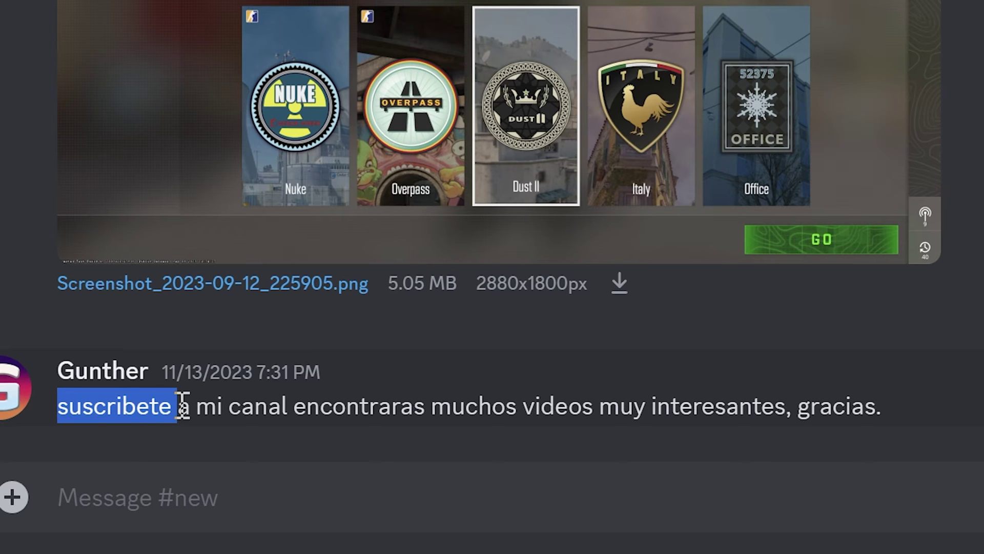
{"action": "left_click_drag", "start_coordinate": [183, 407], "coordinate": [454, 406]}
{"action": "left_click", "coordinate": [582, 408]}
- Translate the Spanish message into English and show the Translator plugin's translation service options
{"action": "right_click", "coordinate": [673, 416]}
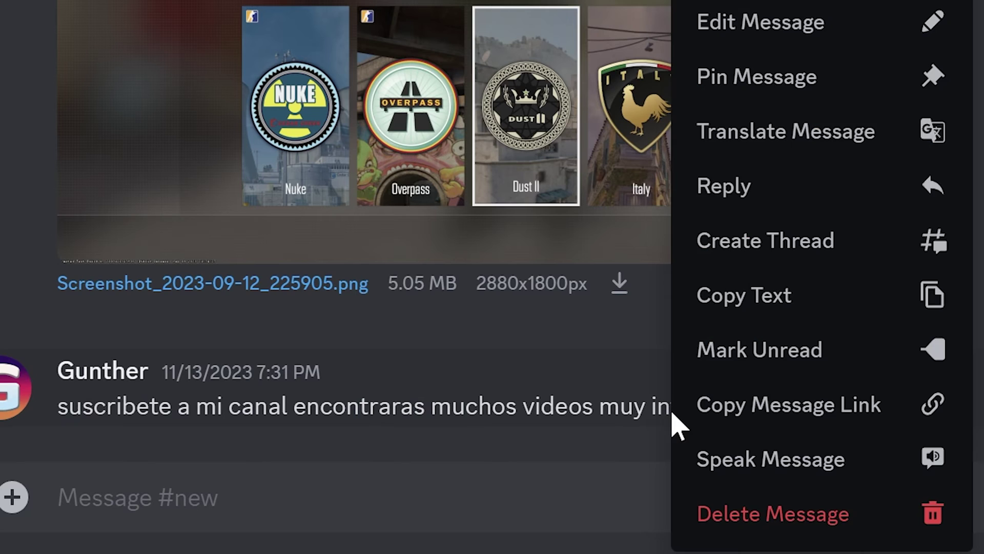
{"action": "left_click", "coordinate": [794, 135]}
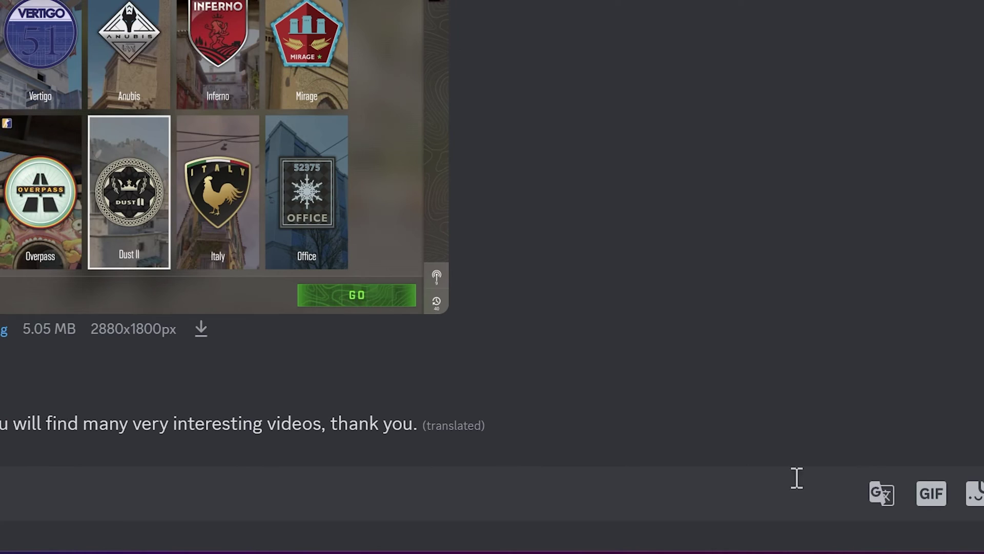
{"action": "left_click", "coordinate": [886, 495]}
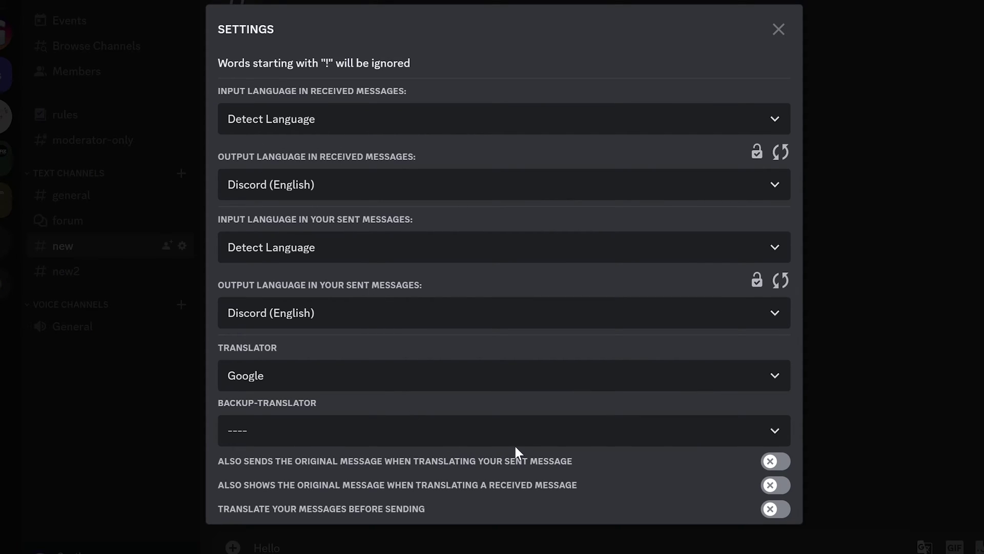
{"action": "left_click", "coordinate": [376, 378]}
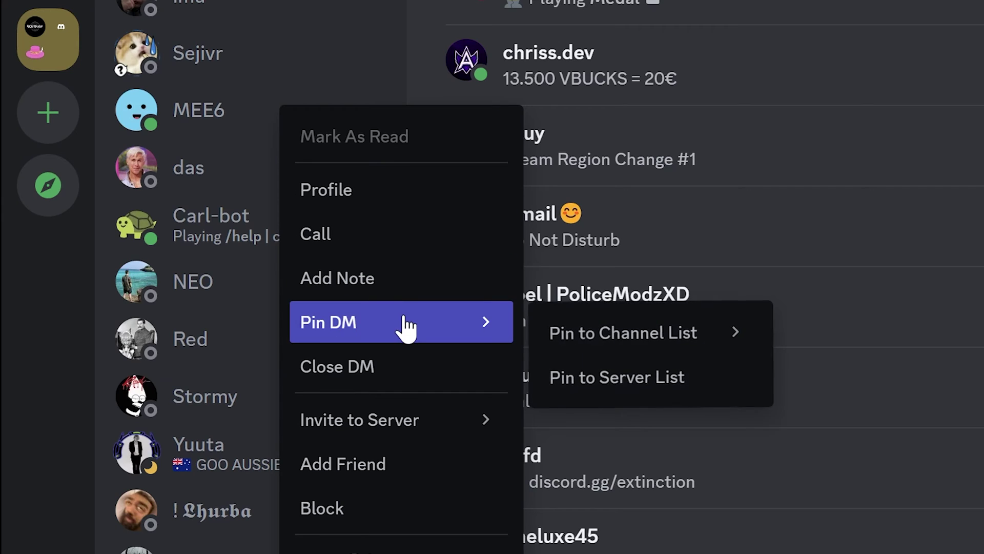
- Pin the DM conversation under a new pinned category named CAT1
{"action": "mouse_move", "coordinate": [637, 332]}
{"action": "left_click", "coordinate": [852, 347]}
{"action": "type", "text": "cat1"}
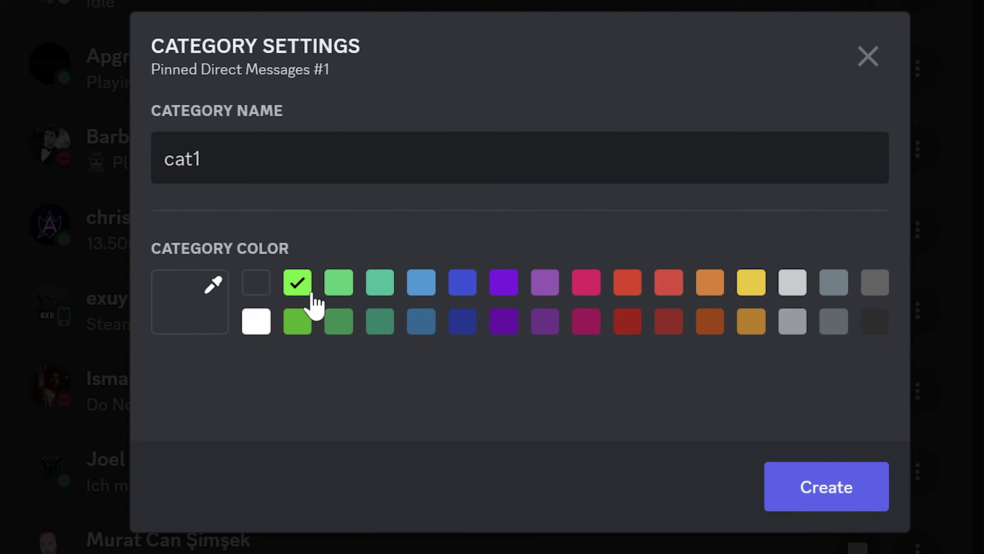
{"action": "left_click", "coordinate": [810, 487]}
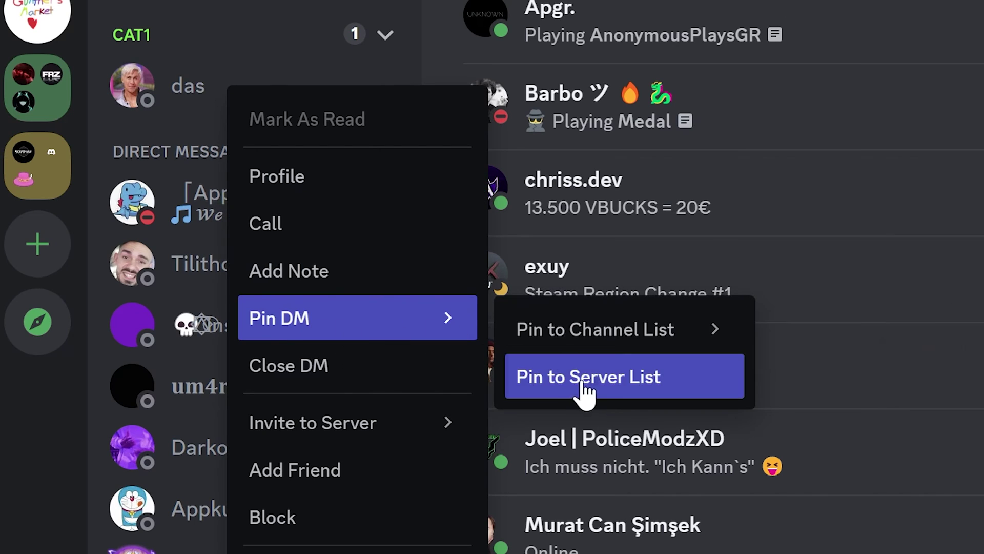
- Pin the conversation to the server list and select all text of the 'to this new message' message for editing
{"action": "left_click", "coordinate": [585, 379]}
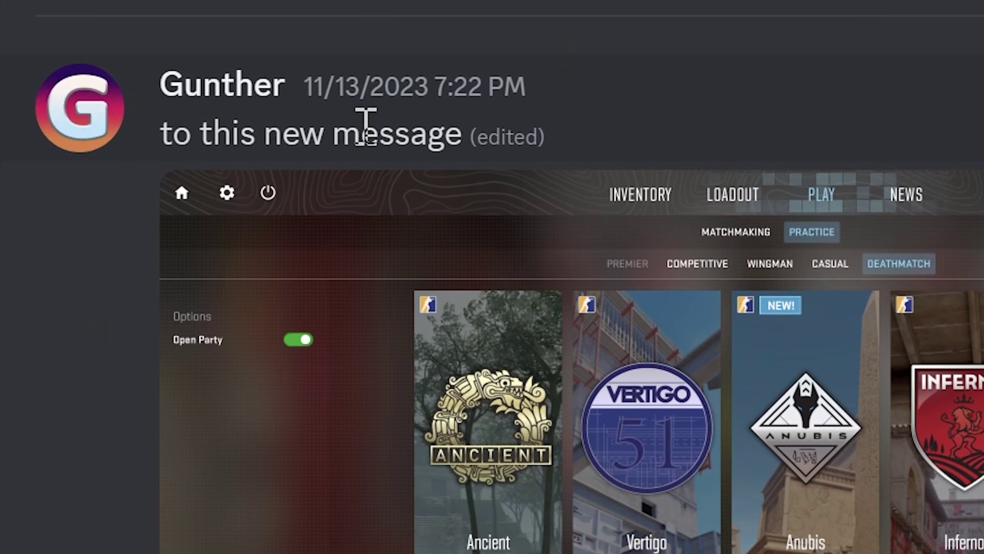
{"action": "double_click", "coordinate": [366, 126]}
{"action": "key", "text": "ctrl+a"}
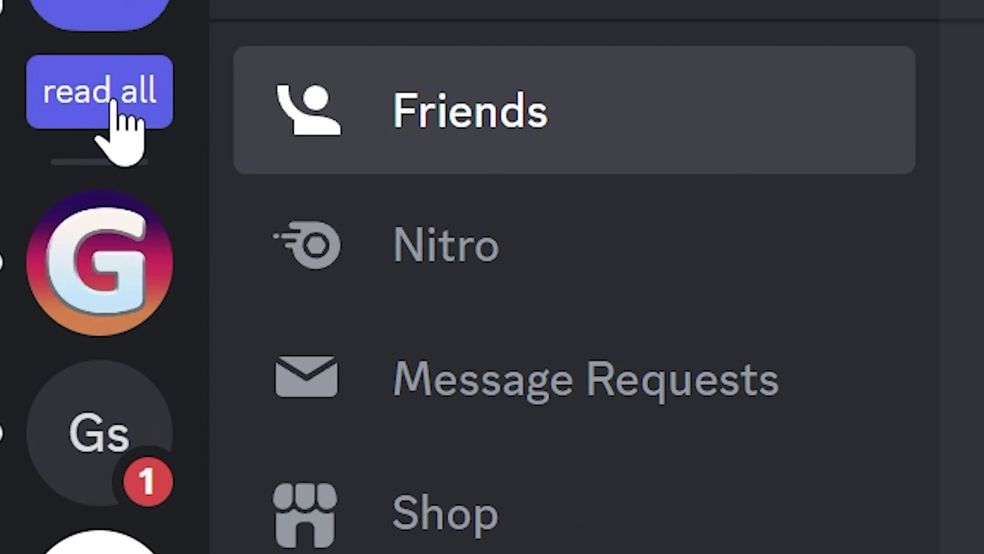
- Mark all notifications read, then browse #general, the forum, #new, #new2 and a member's profile
{"action": "left_click", "coordinate": [138, 98]}
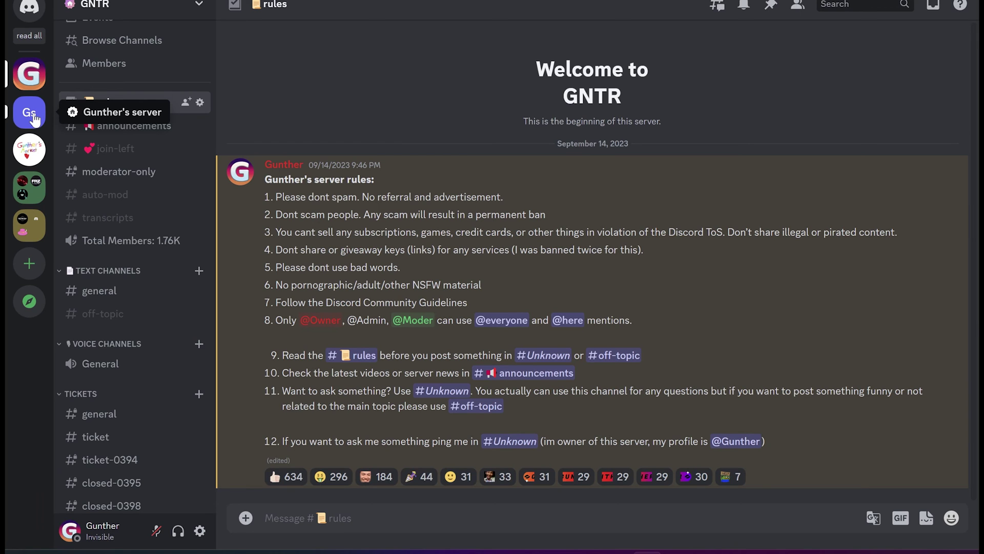
{"action": "left_click", "coordinate": [29, 112]}
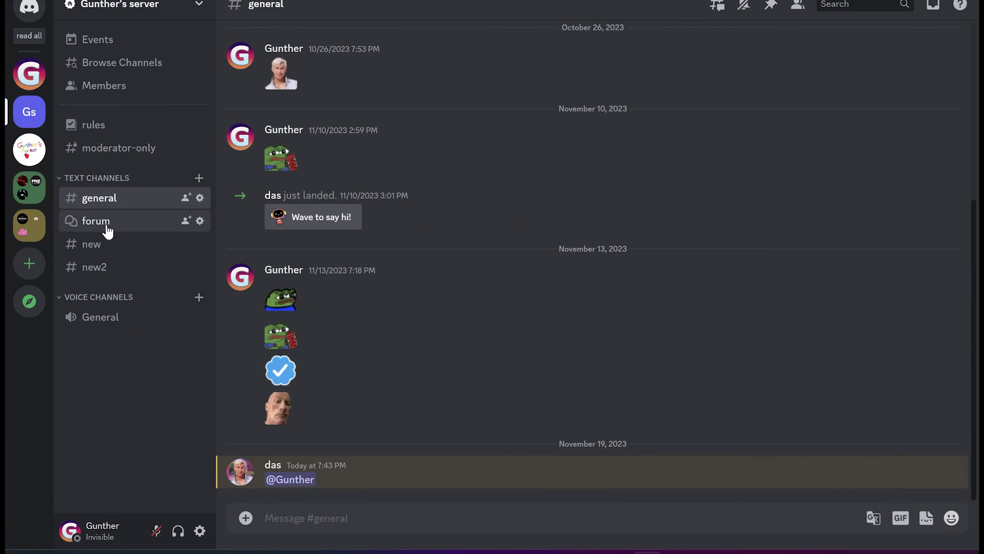
{"action": "left_click", "coordinate": [107, 230]}
{"action": "left_click", "coordinate": [107, 252]}
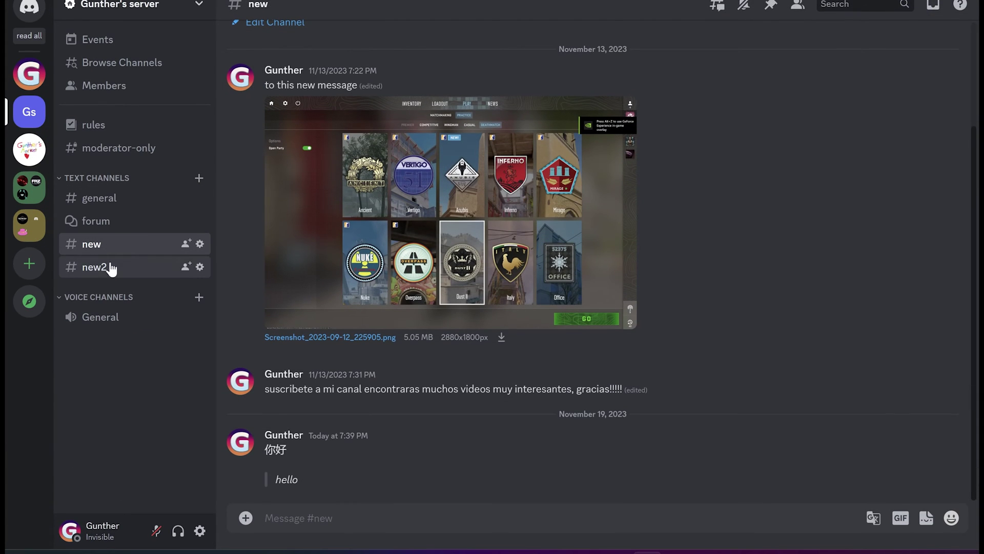
{"action": "left_click", "coordinate": [110, 268]}
{"action": "left_click", "coordinate": [797, 5]}
{"action": "left_click", "coordinate": [930, 94]}
{"action": "left_click", "coordinate": [932, 96]}
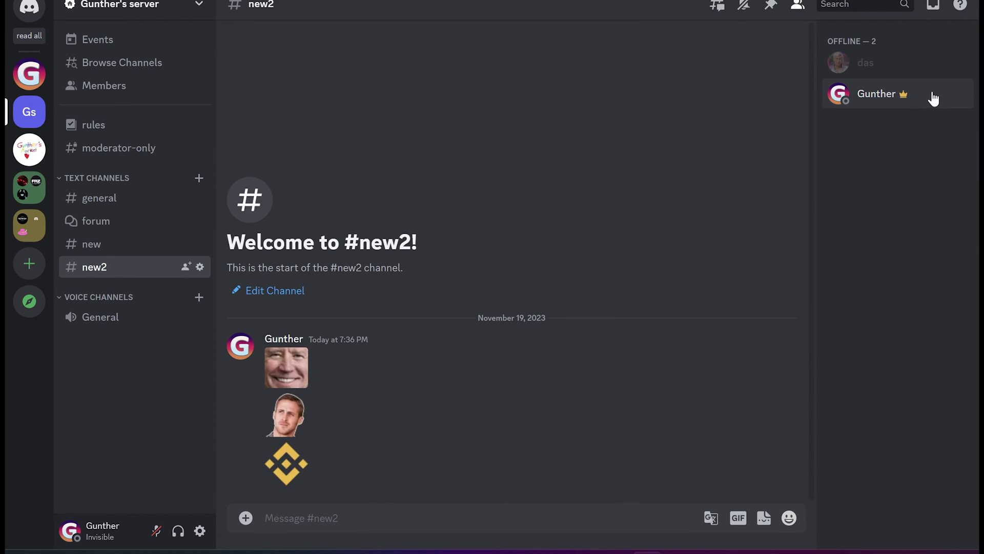
- Open BetterAnimations' settings from the plugins list and expand its Guild Animations options
{"action": "left_click", "coordinate": [933, 96]}
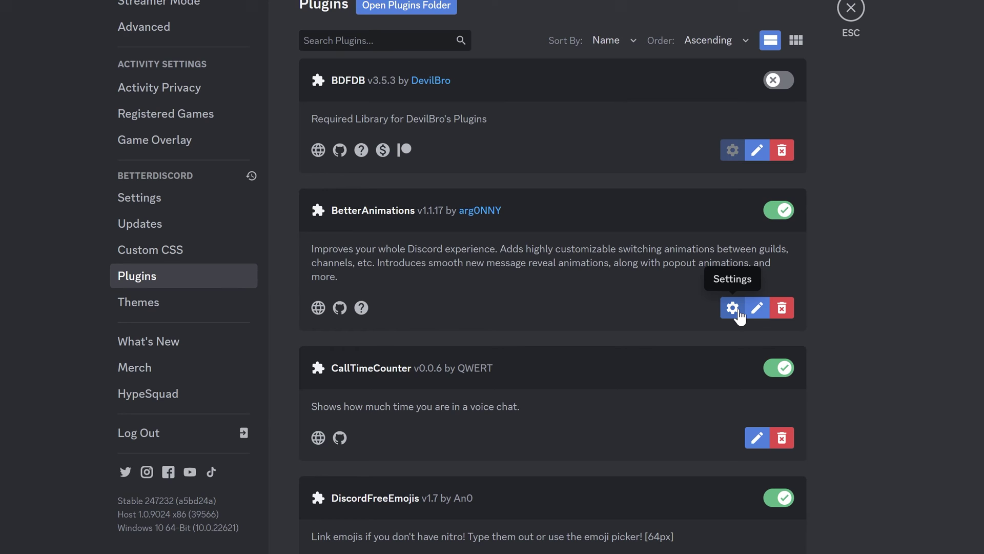
{"action": "left_click", "coordinate": [737, 307]}
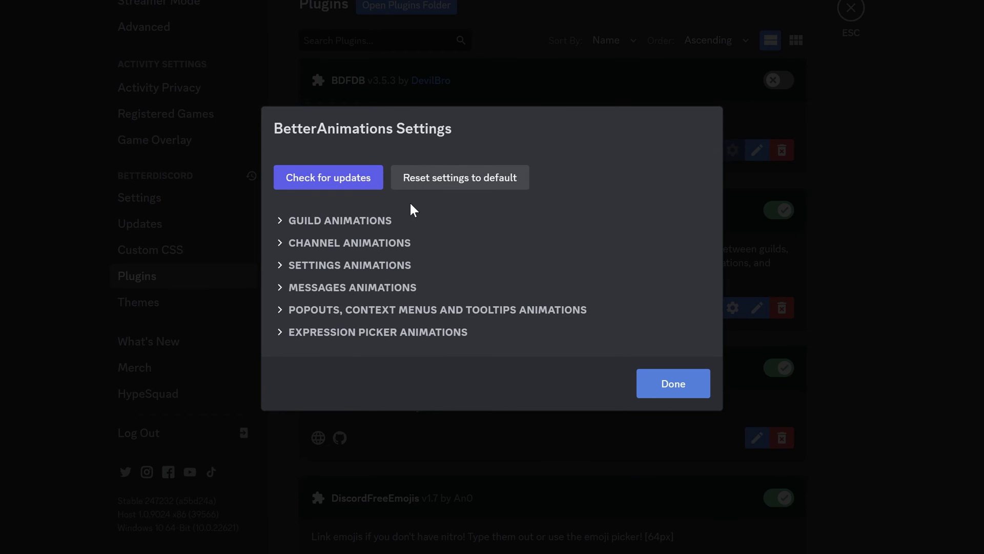
{"action": "left_click", "coordinate": [279, 220]}
{"action": "scroll", "coordinate": [407, 191], "scroll_direction": "down", "scroll_amount": 5}
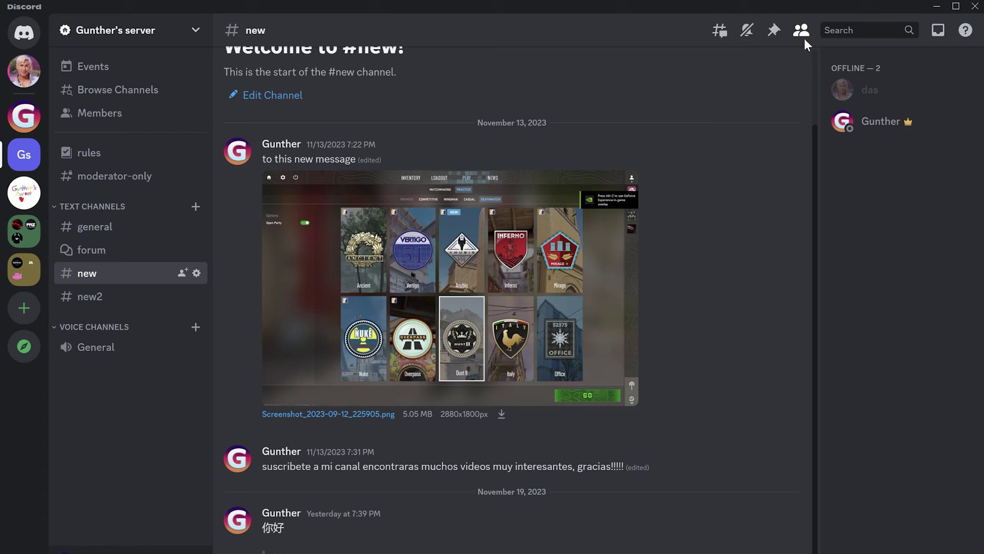
- Collapse the channel list and server list using the CollapsibleUI header toggles
{"action": "mouse_move", "coordinate": [801, 32]}
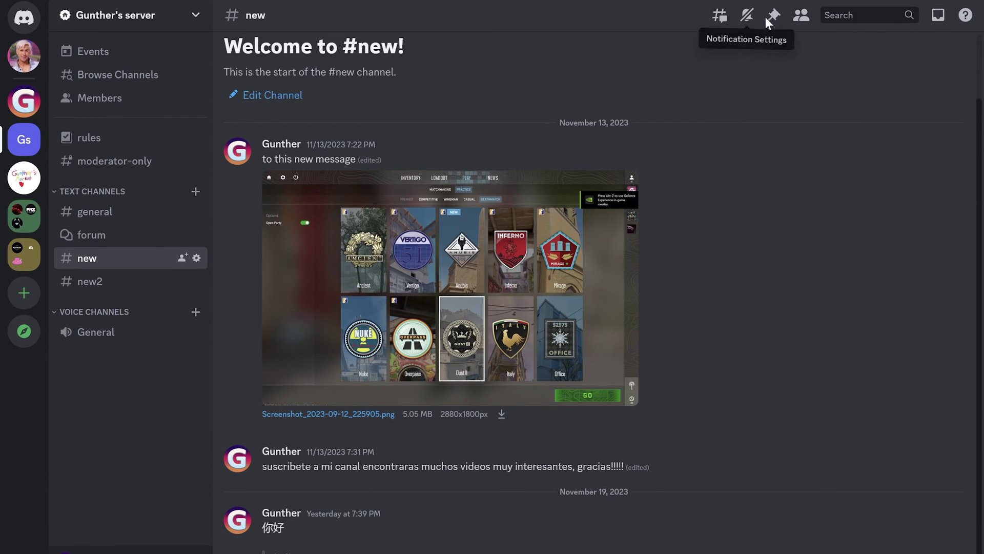
{"action": "left_click", "coordinate": [692, 30]}
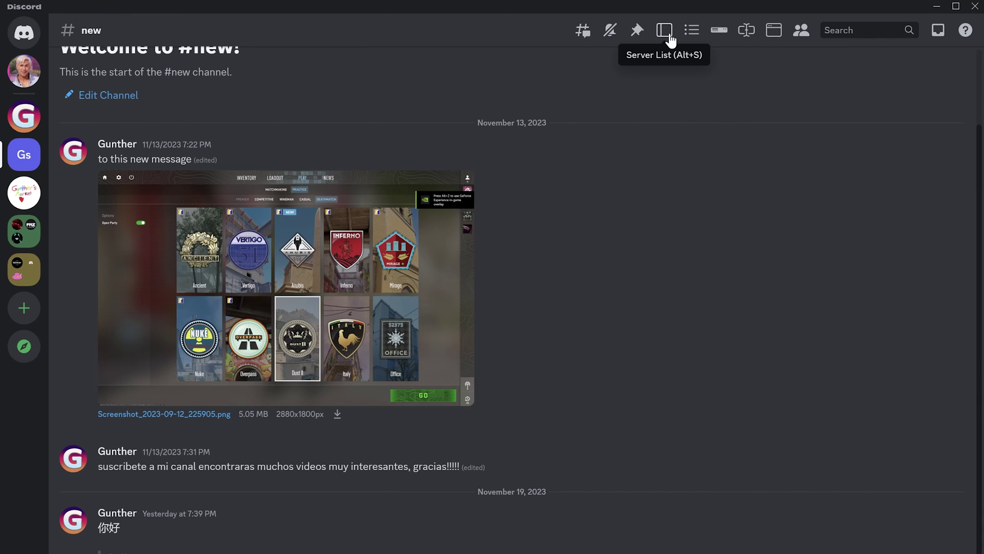
{"action": "left_click", "coordinate": [665, 30]}
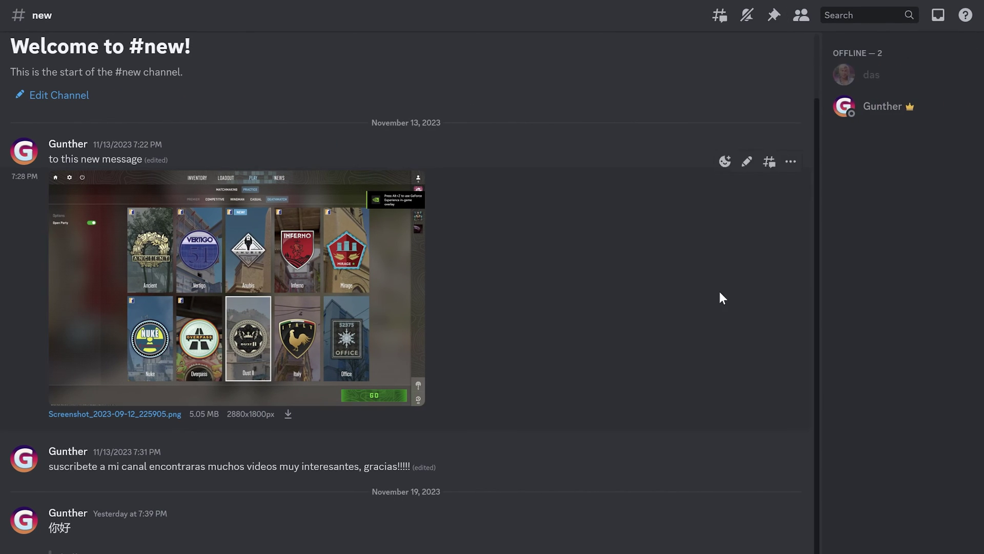
{"action": "mouse_move", "coordinate": [1, 463]}
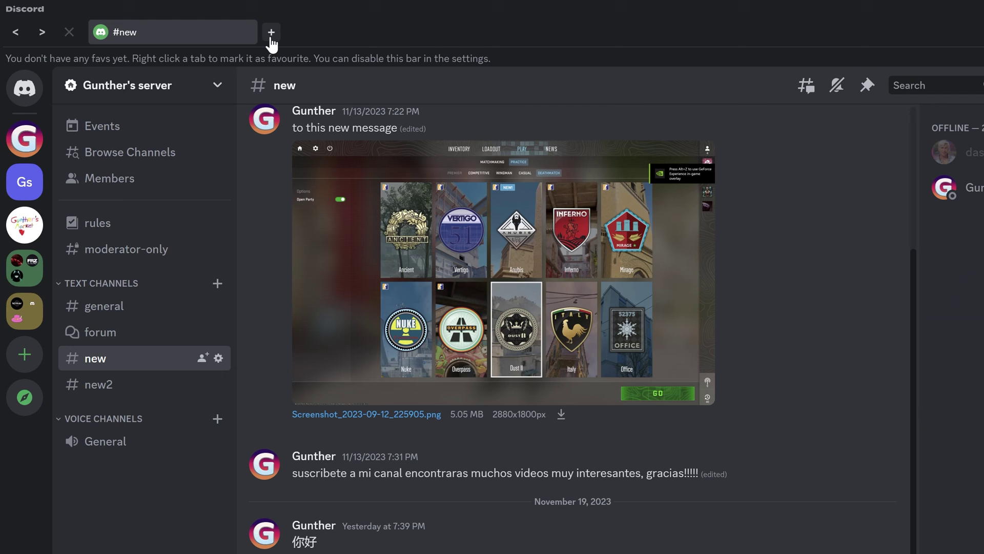
- Add a second ChannelTabs tab showing #new2, then switch between the #new and #new2 tabs
{"action": "left_click", "coordinate": [270, 32]}
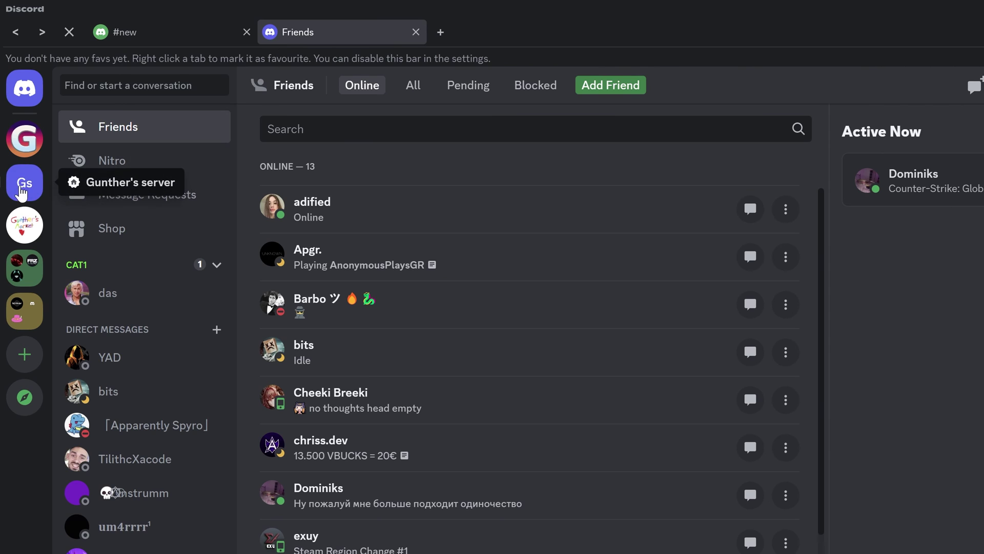
{"action": "left_click", "coordinate": [20, 190]}
{"action": "left_click", "coordinate": [146, 392]}
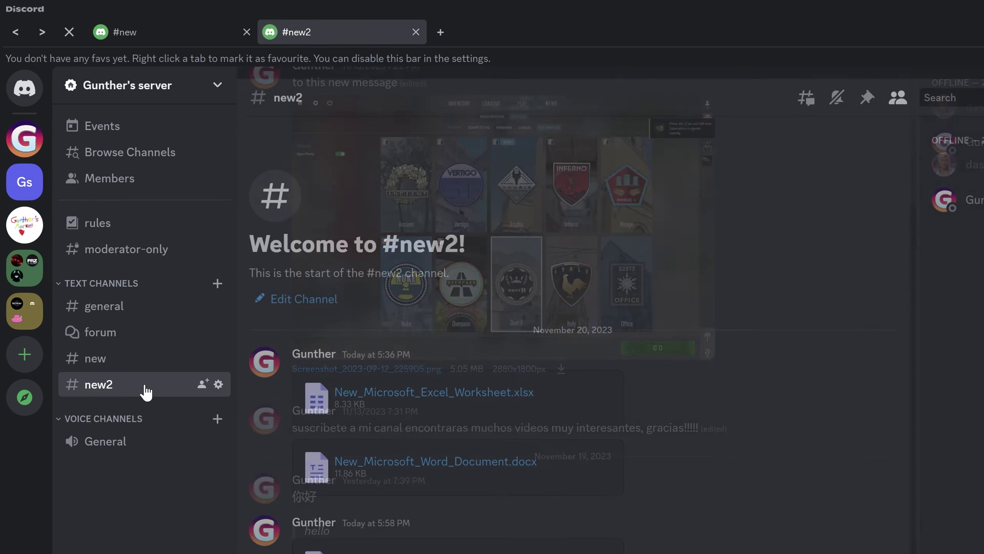
{"action": "left_click", "coordinate": [169, 33]}
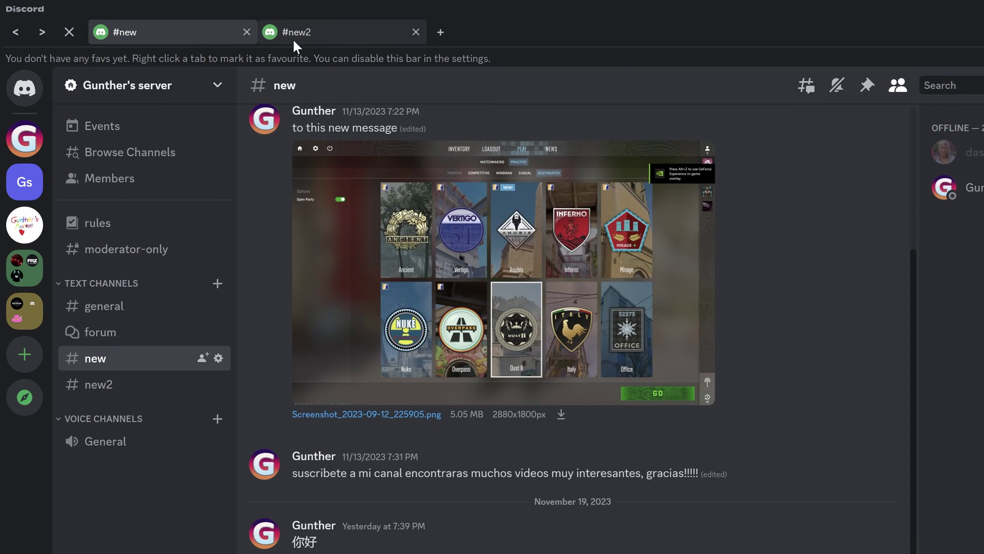
{"action": "left_click", "coordinate": [316, 32]}
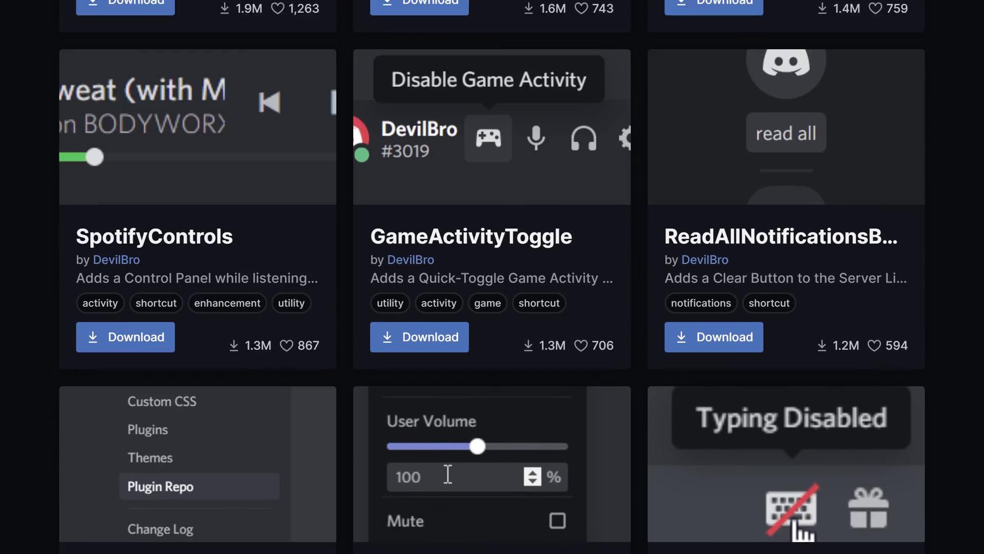